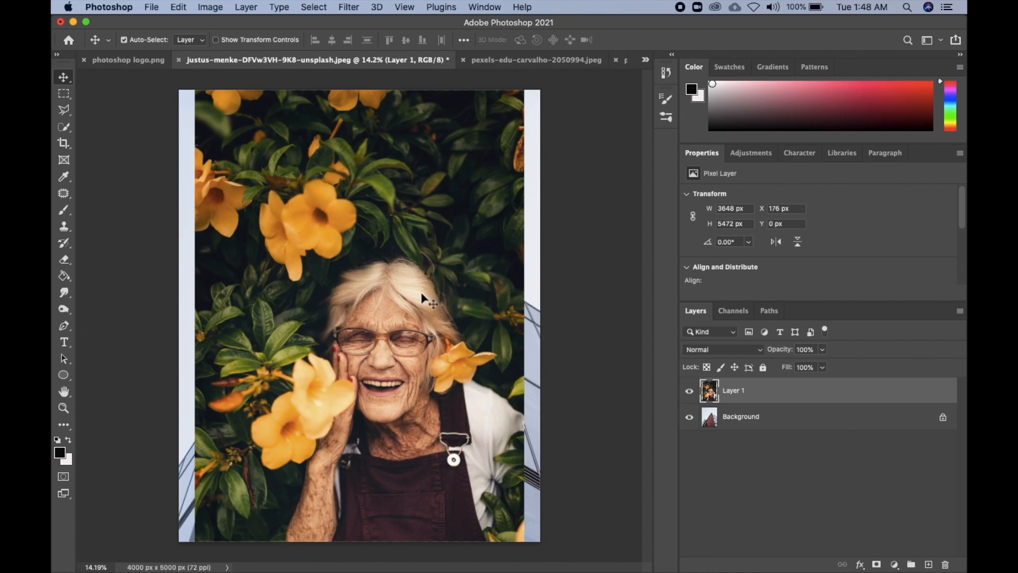
Nudge the portrait on Layer 1 up to Y -67 px and apply the Style Transfer neural filter, output to a new layer.
mouse_move(366, 350)
mouse_down()
mouse_move(414, 379)
mouse_move(374, 329)
mouse_move(364, 352)
mouse_up()
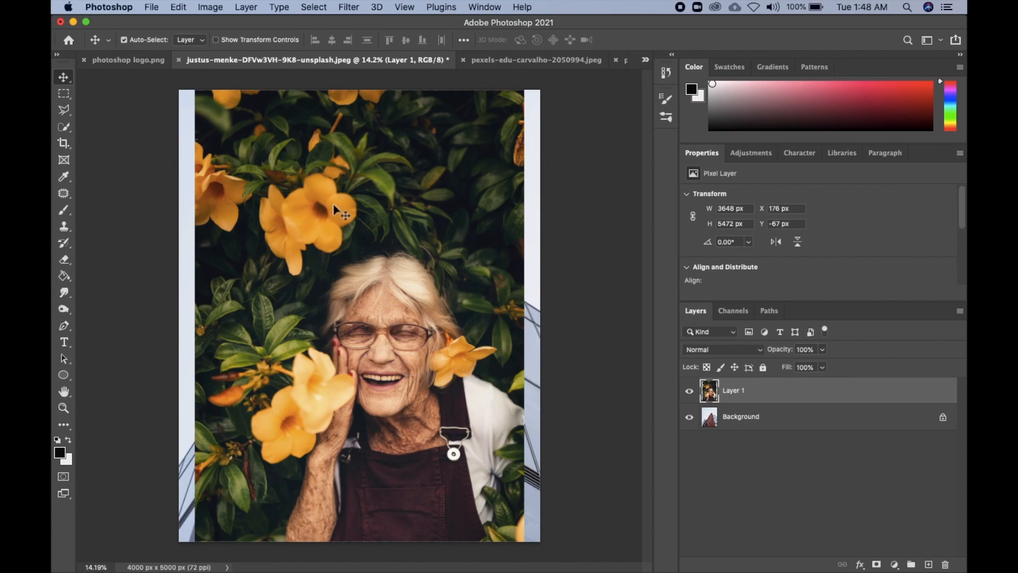
click(353, 10)
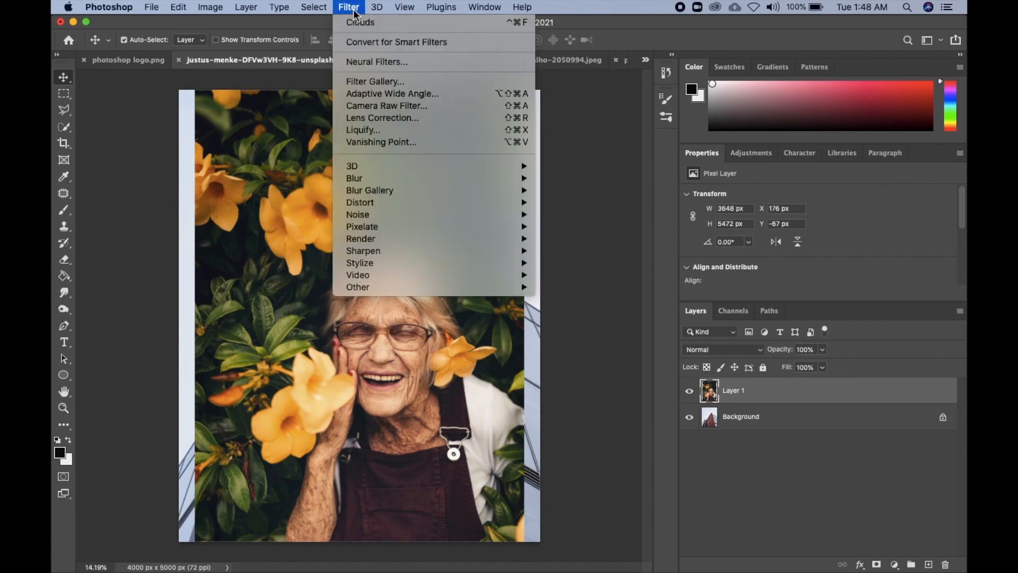
click(366, 62)
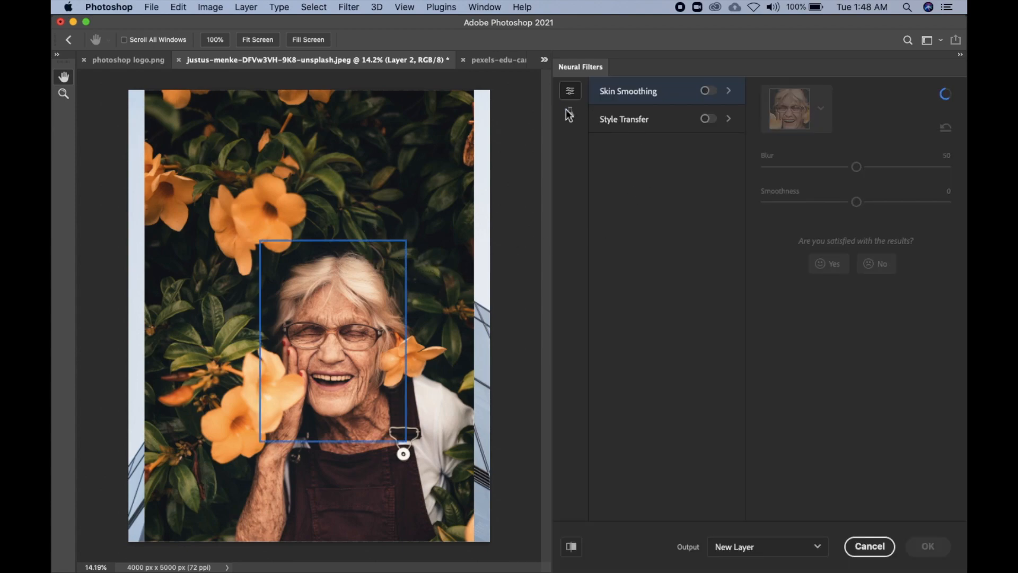
mouse_move(639, 128)
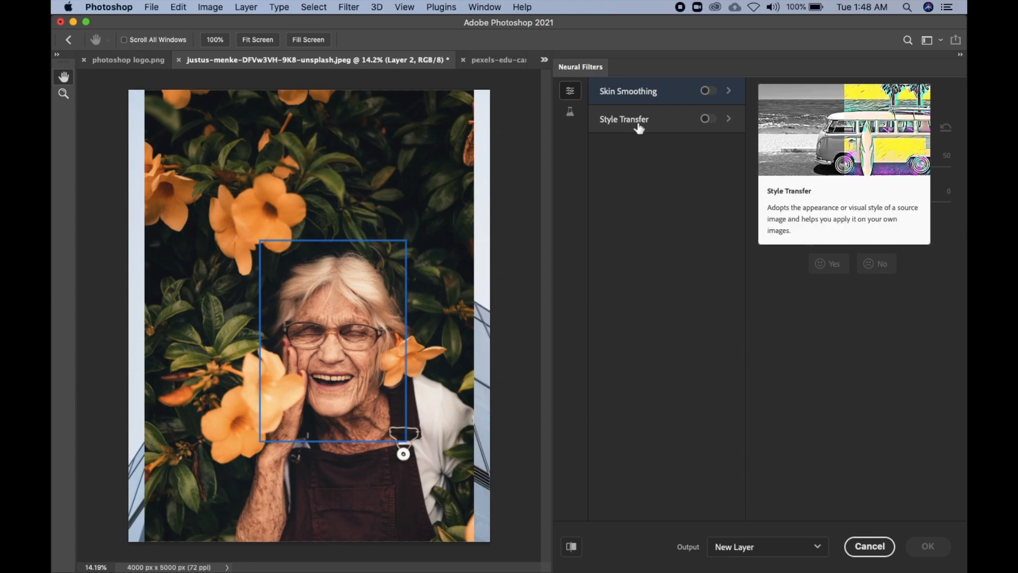
click(706, 121)
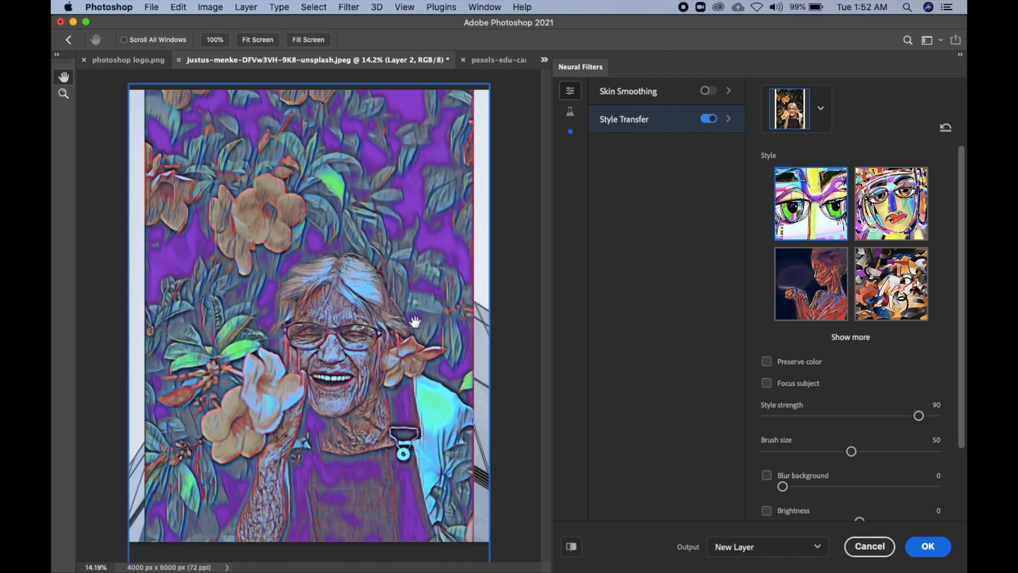
click(928, 547)
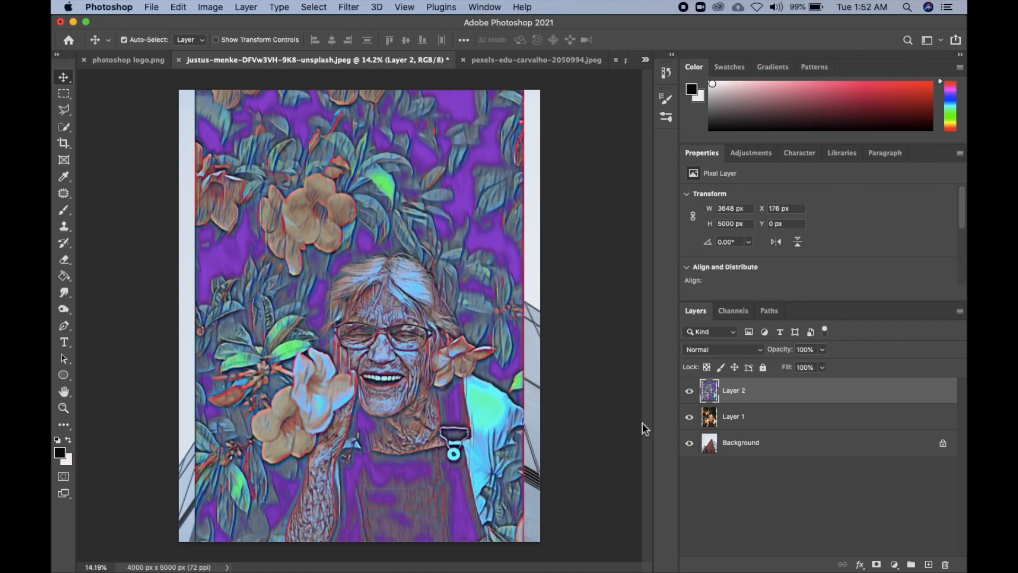
Hide Layer 1 and convert the stylized Layer 2 to a smart object.
click(690, 417)
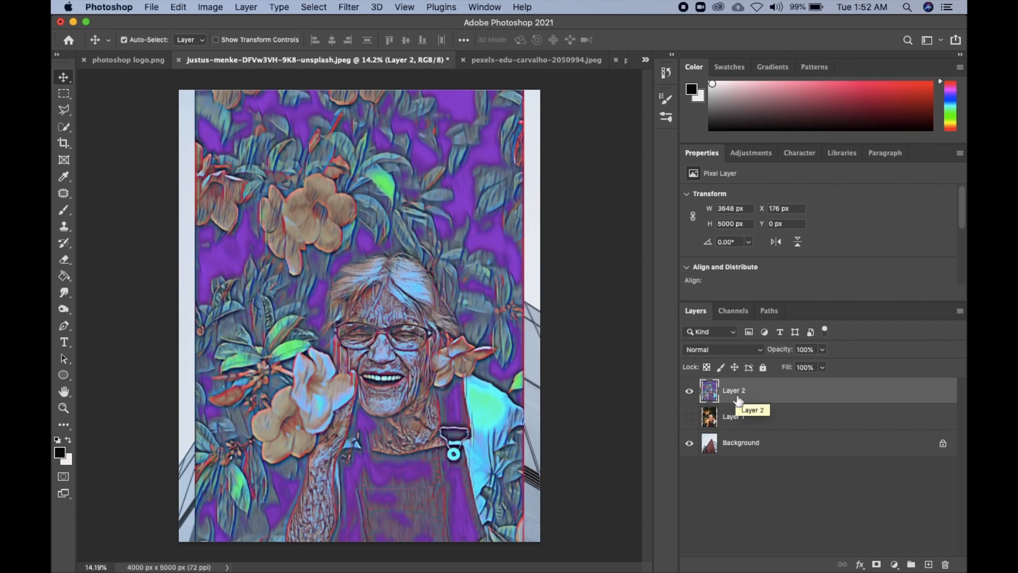
right_click(709, 390)
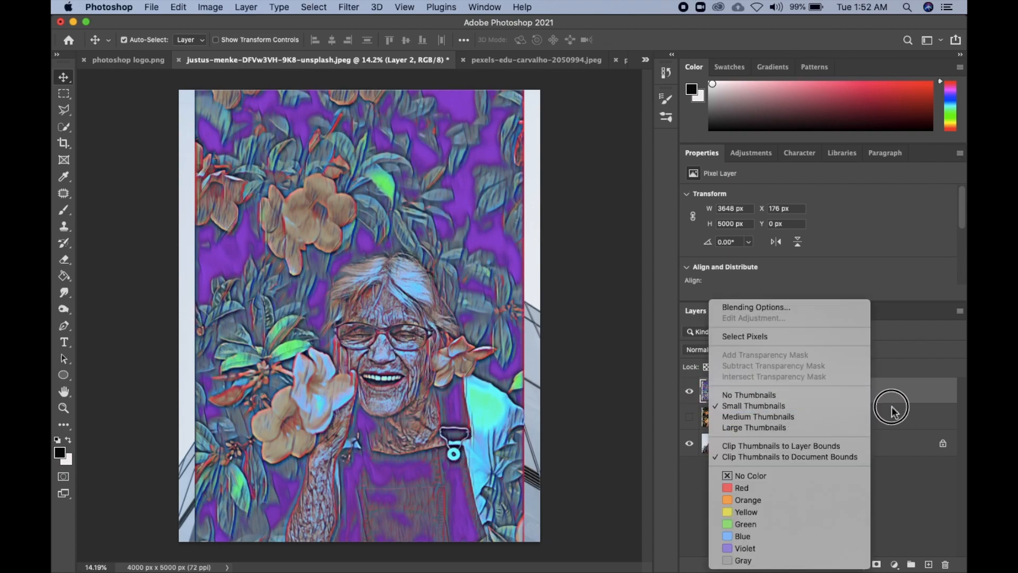
key(Escape)
right_click(751, 389)
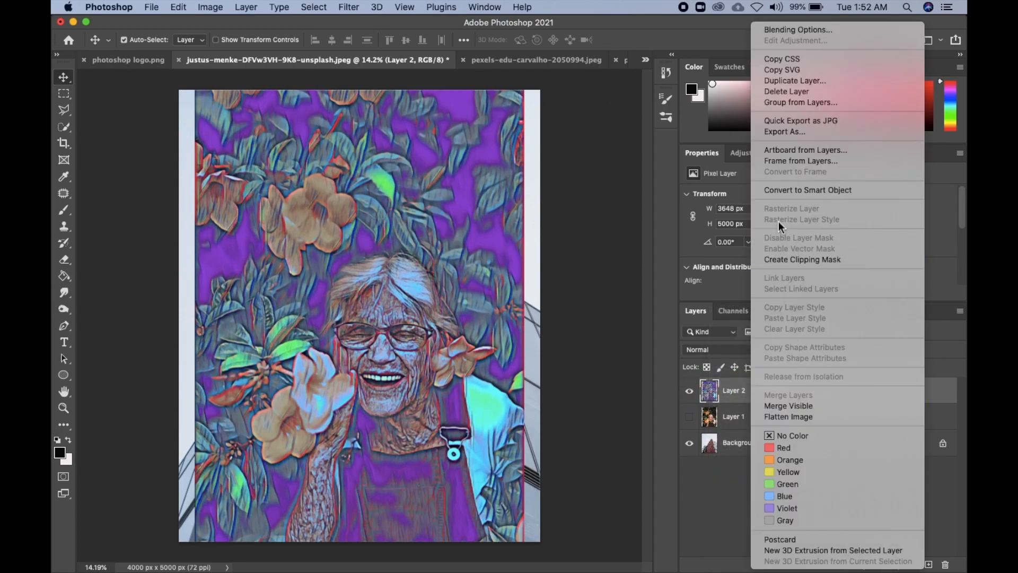
click(791, 191)
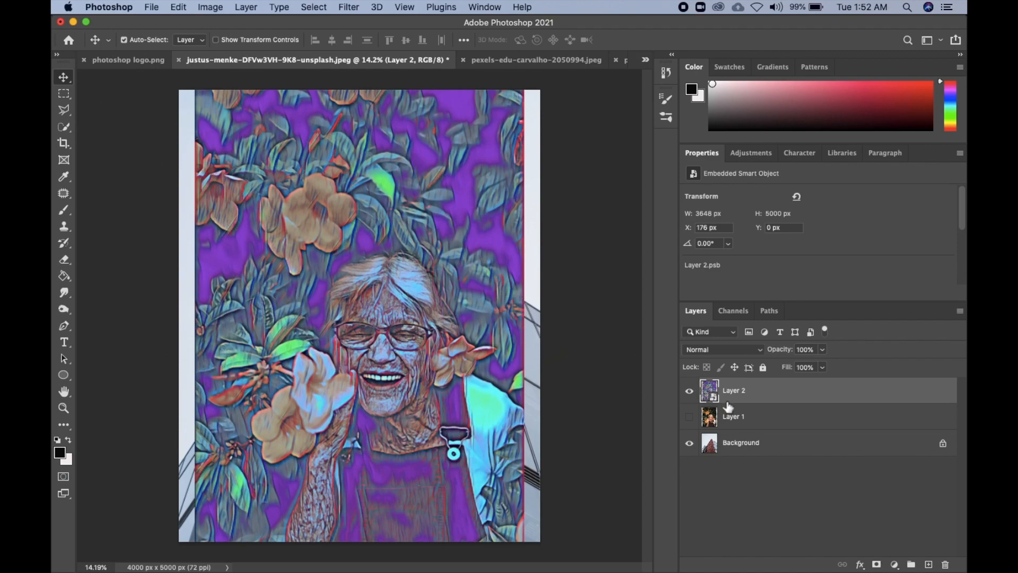
Scale the Layer 2 artwork proportionally to about 56% and place it over the lower middle of the building.
key(super+t)
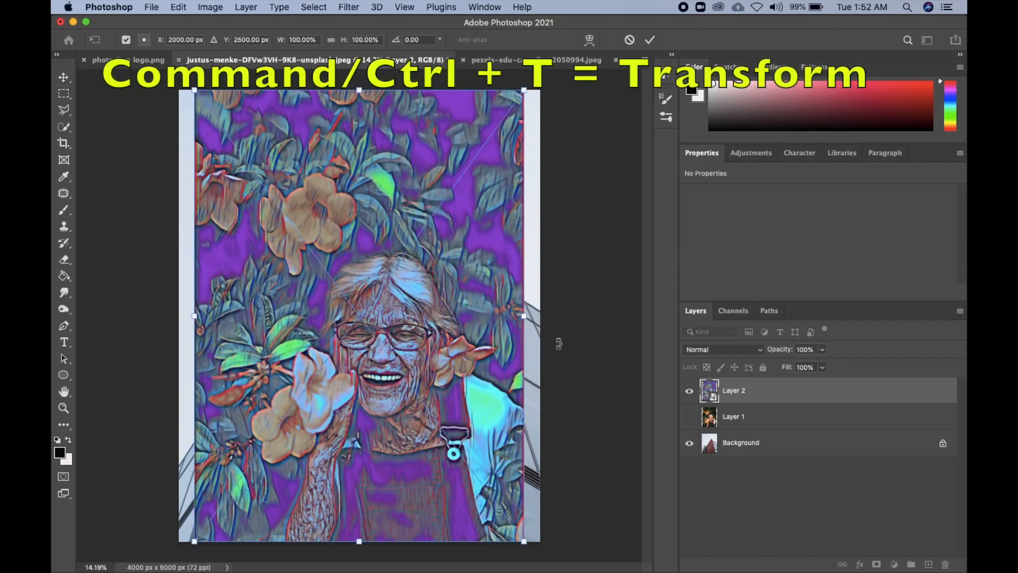
drag(521, 91, 397, 303)
drag(330, 417, 402, 406)
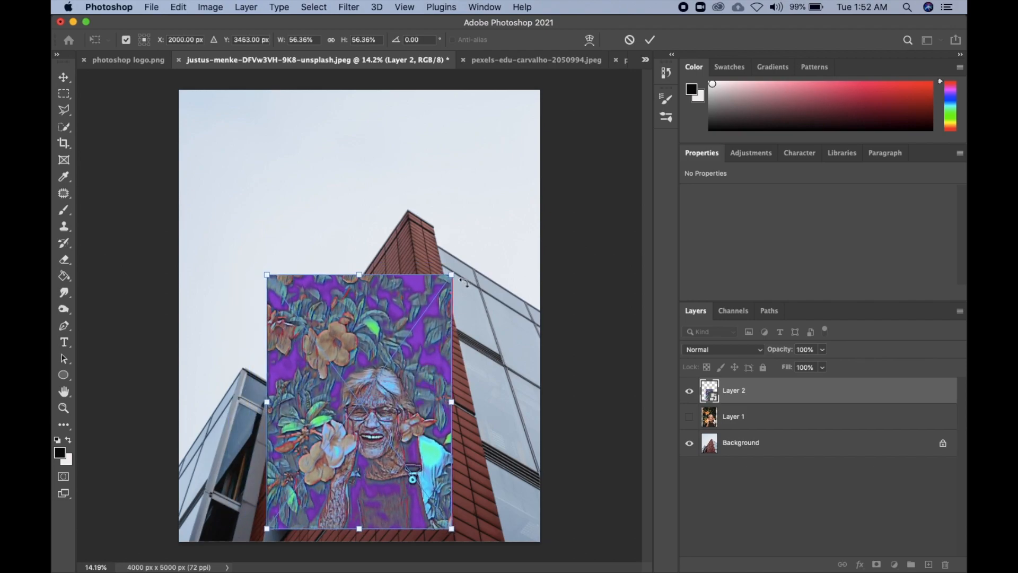
drag(456, 280, 450, 276)
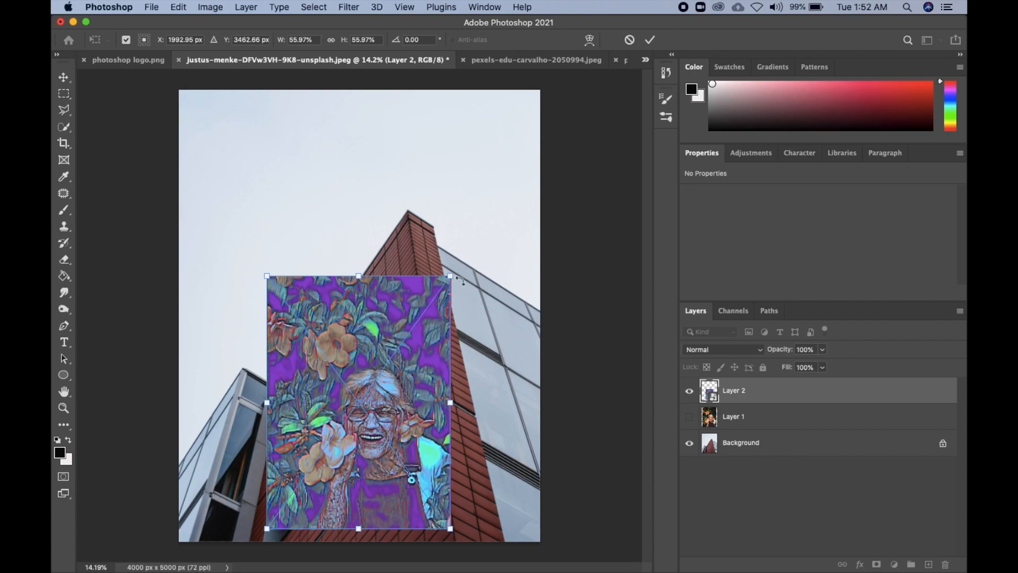
key(Return)
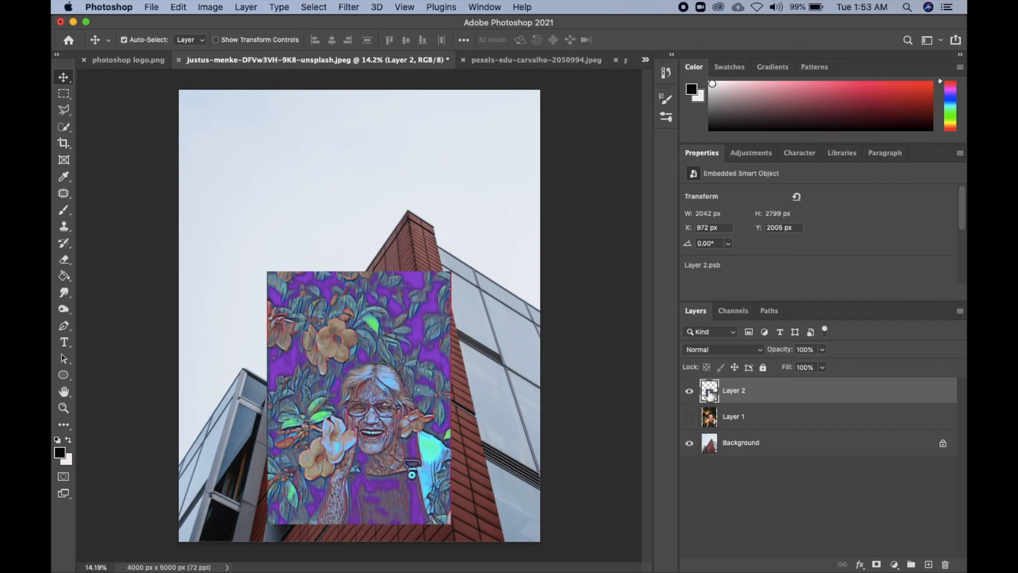
Select the pixels of Layer 2, copy them and clear the selection.
right_click(709, 393)
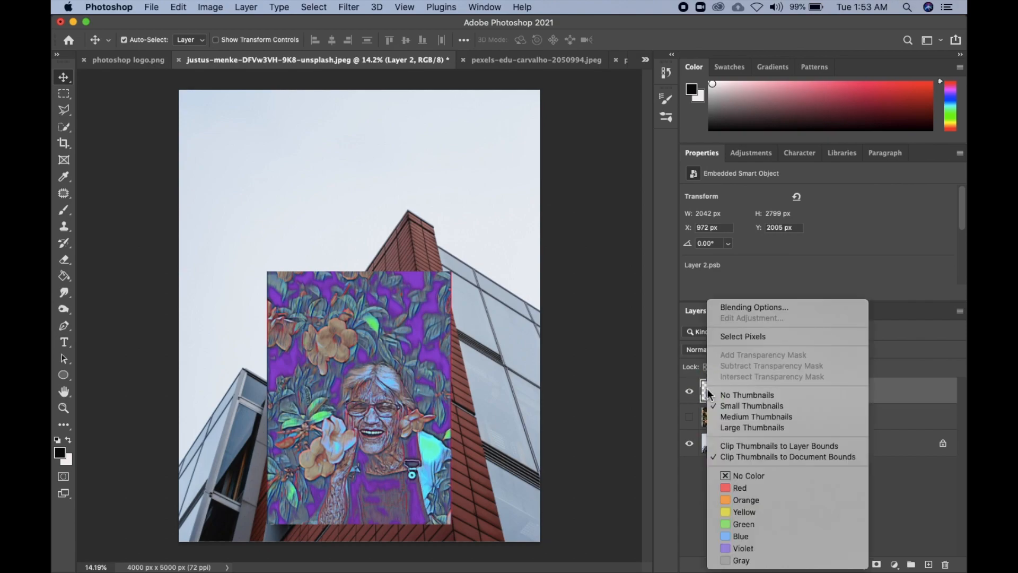
click(739, 338)
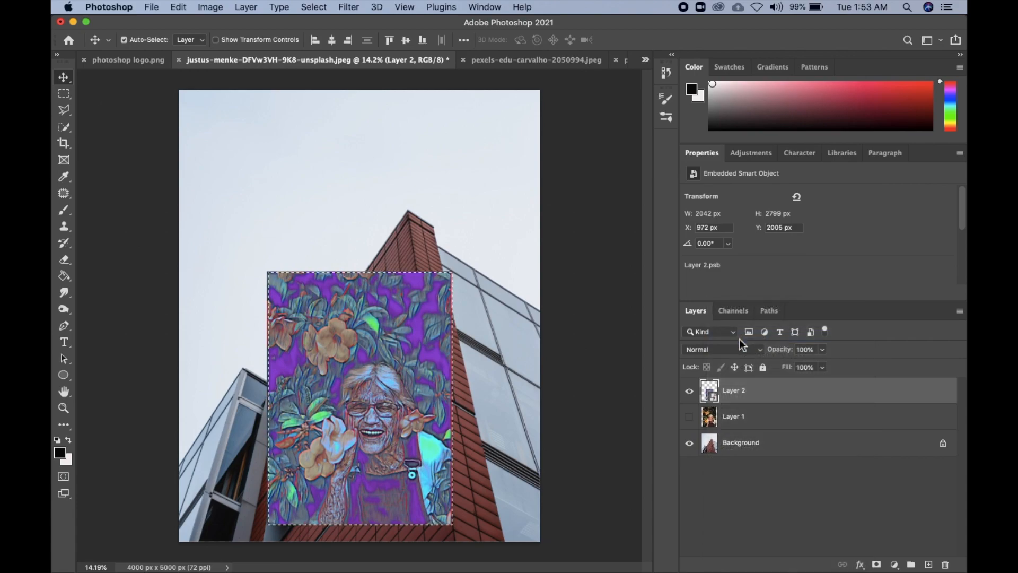
key(super)
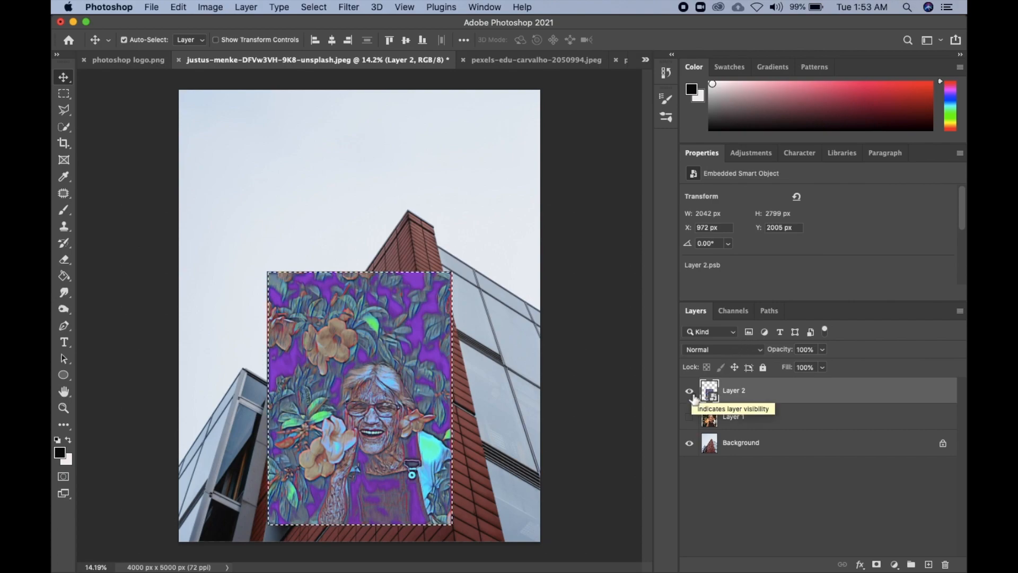
key(super+d)
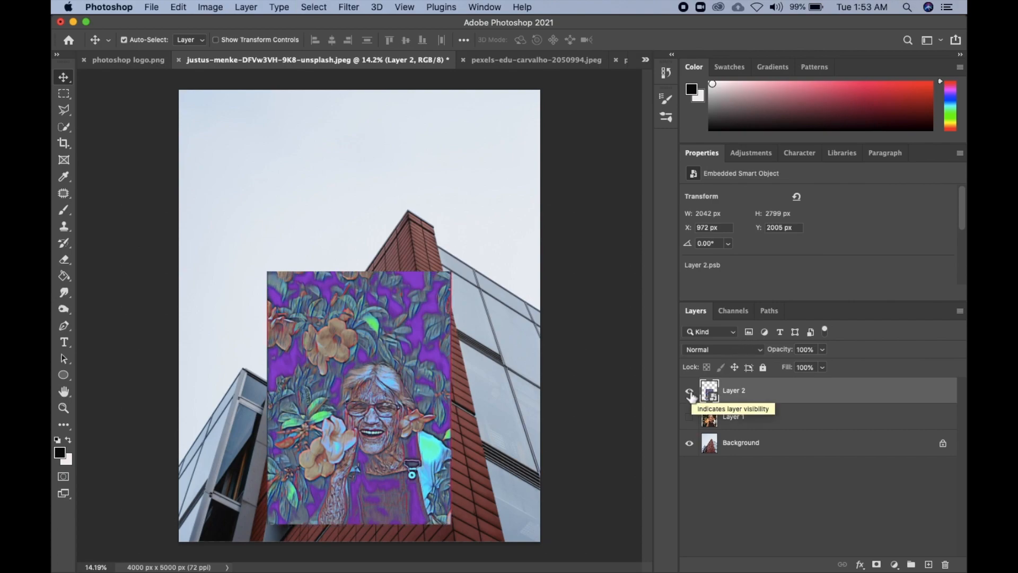
Create a new empty layer directly above the Background and hide Layer 2.
click(761, 452)
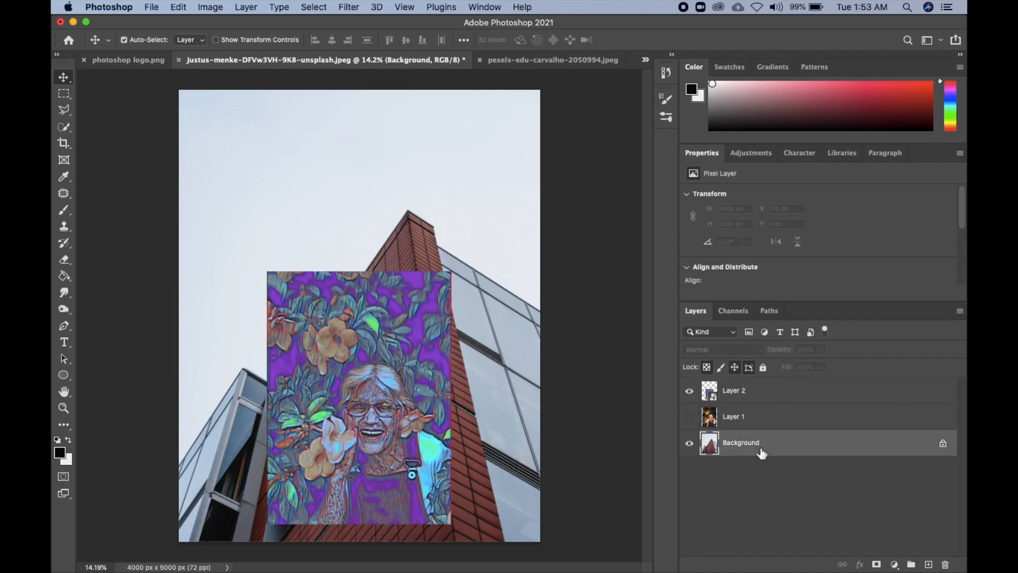
click(929, 564)
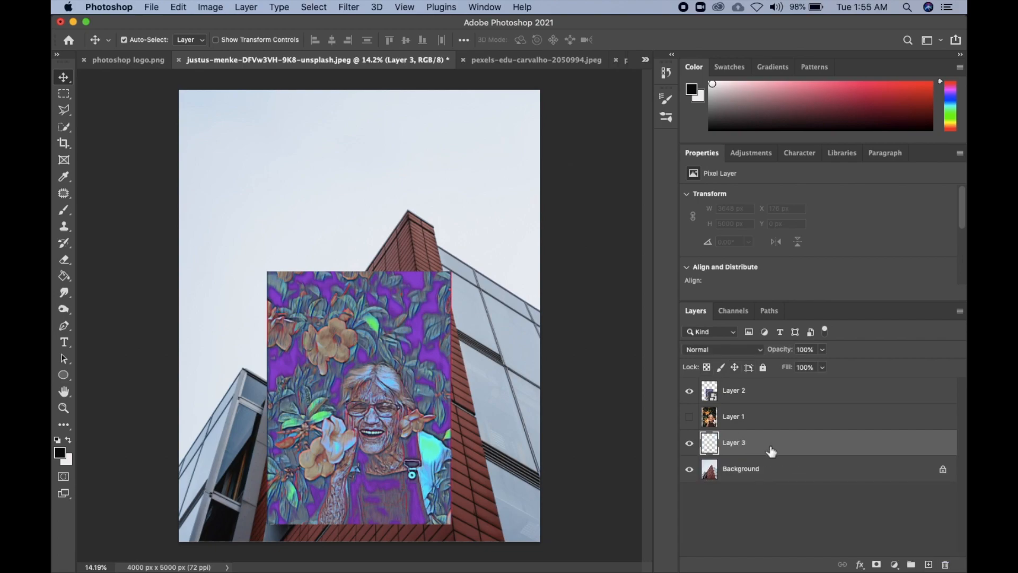
click(689, 392)
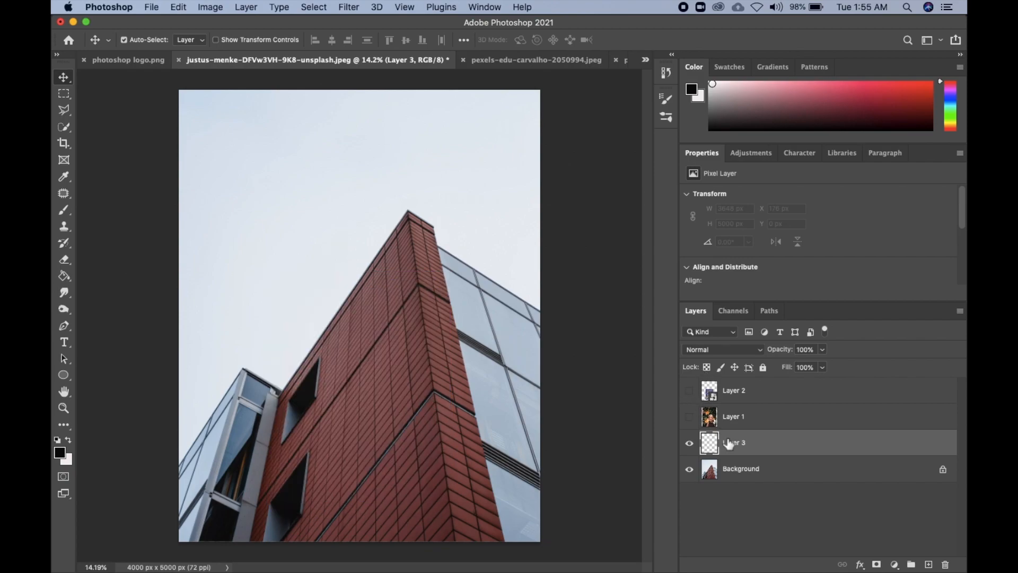
Start Vanishing Point on Layer 3 and define a four-corner perspective plane over the wide brick wall, from its roof edge to the image's lower edge.
click(346, 8)
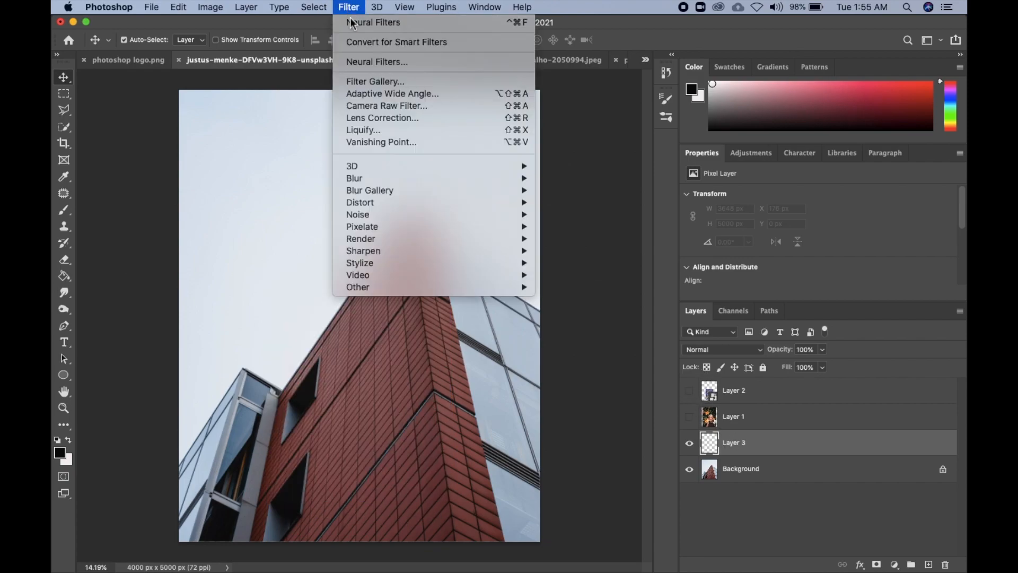
click(384, 143)
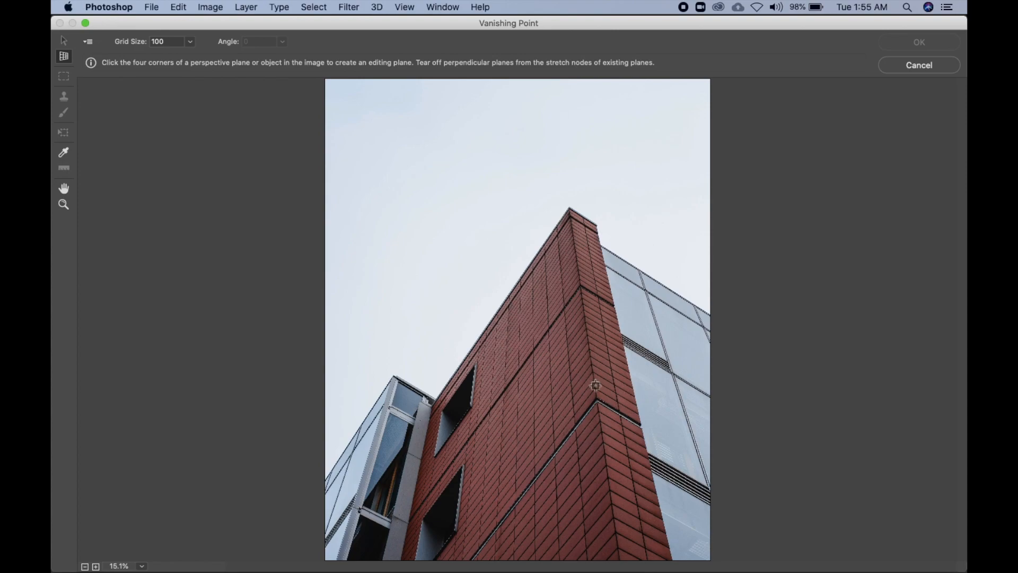
click(476, 343)
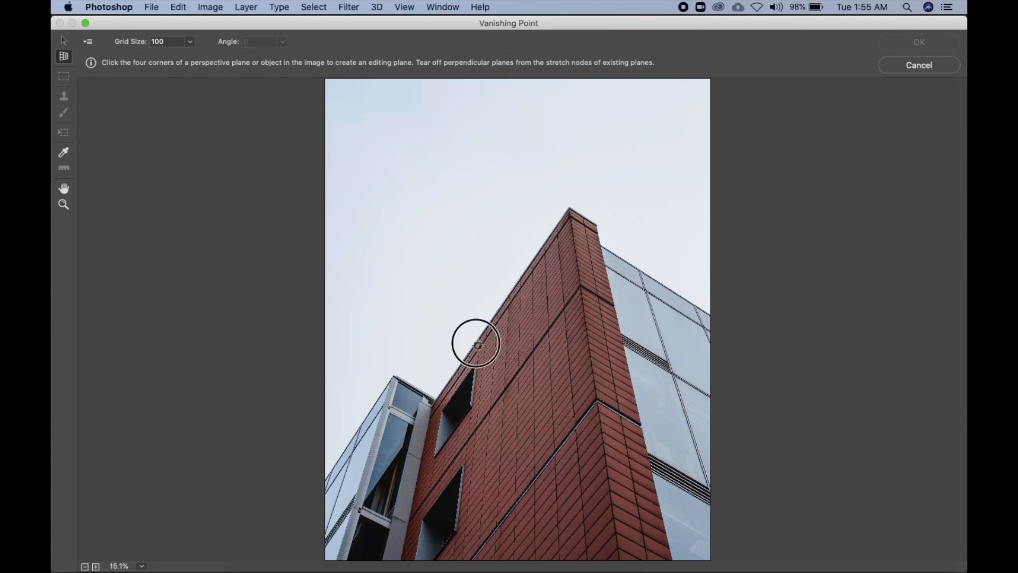
click(567, 214)
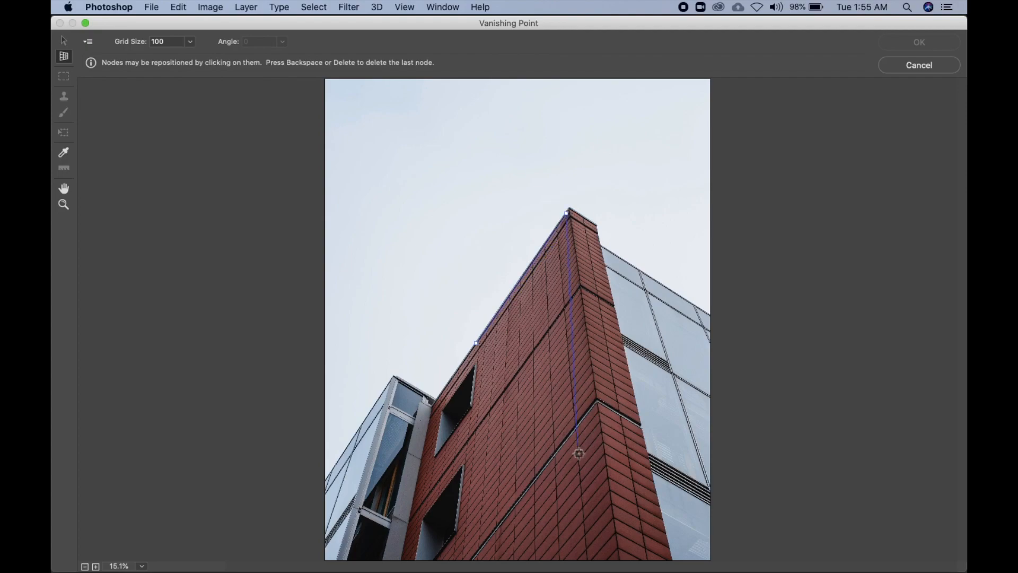
click(618, 559)
click(461, 561)
drag(557, 454, 576, 436)
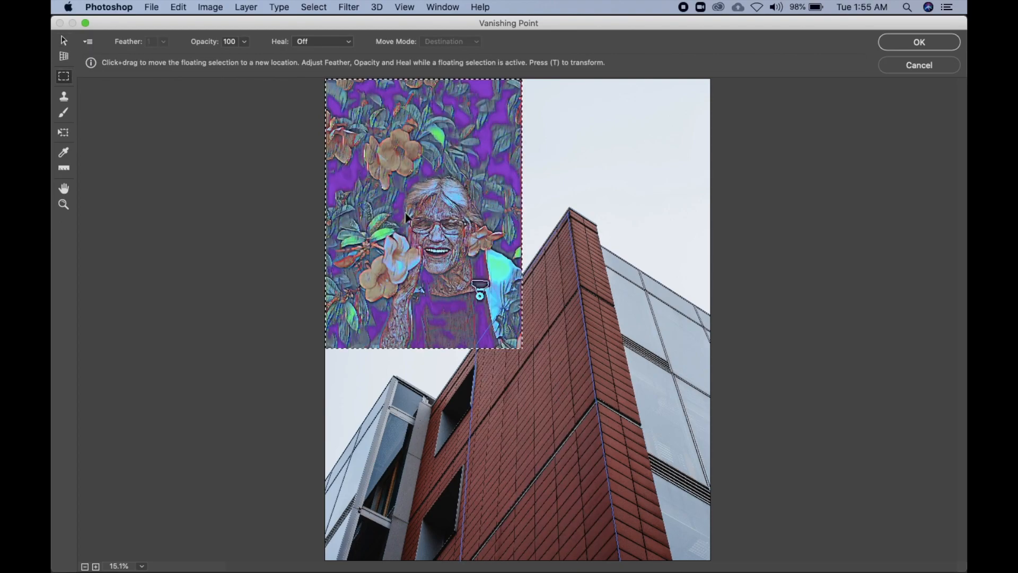
Fit the pasted stylized portrait into the brick wall's perspective plane and apply the Vanishing Point result.
drag(411, 216, 506, 350)
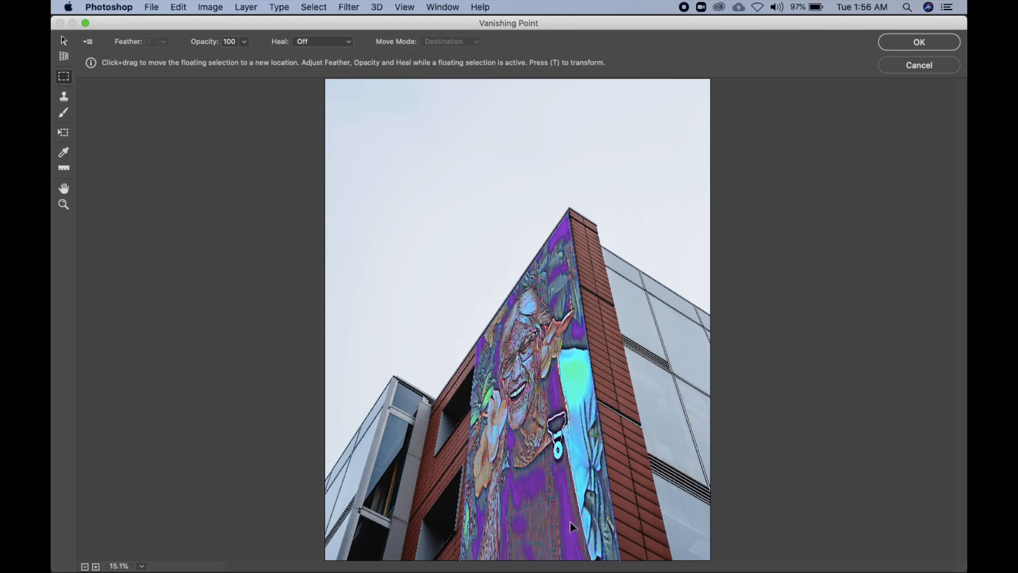
click(536, 466)
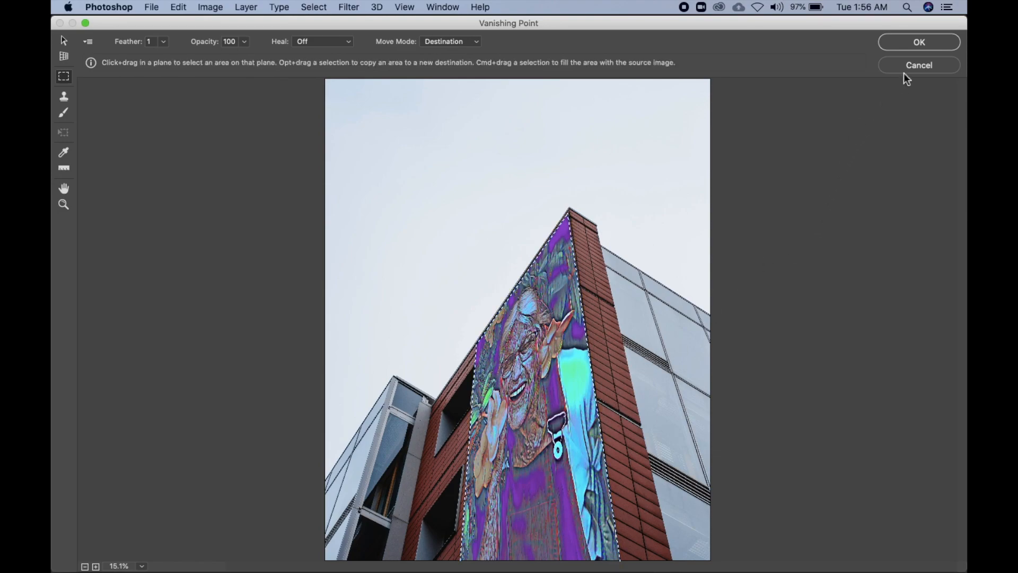
click(907, 46)
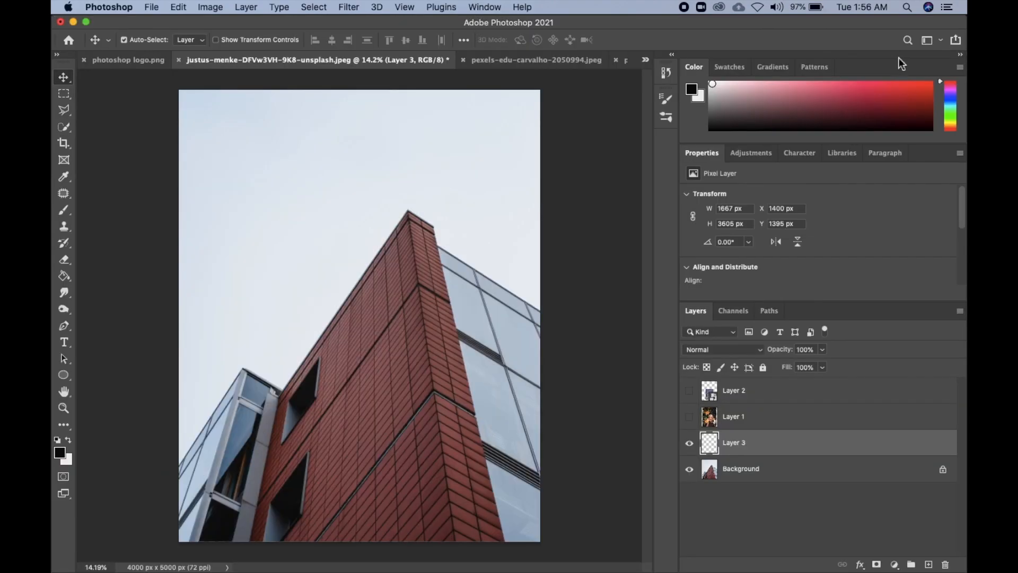
Add a layer mask to Layer 3, which holds the perspective mural.
key(super+space)
drag(325, 431, 342, 419)
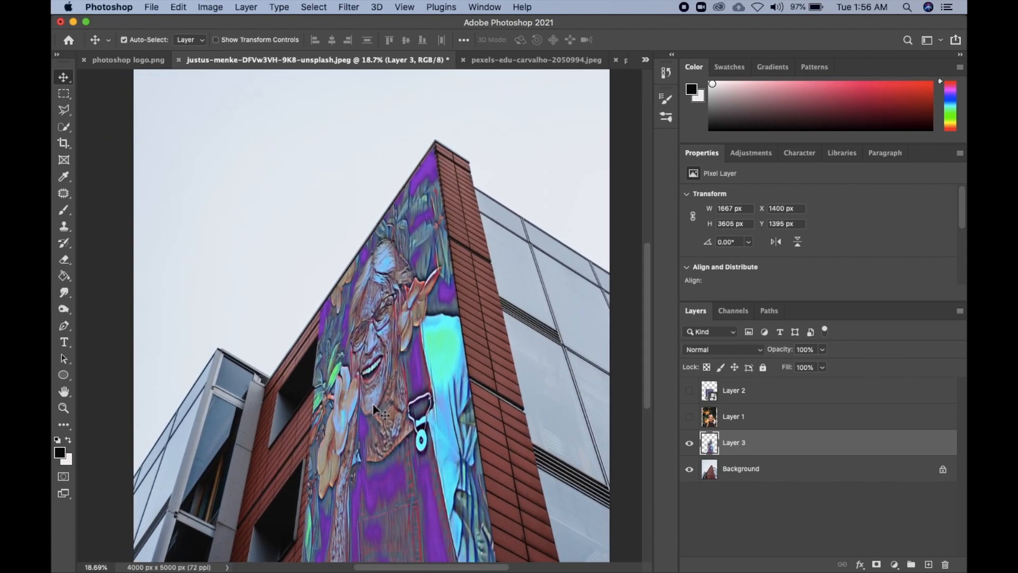
scroll(403, 385, down, 2)
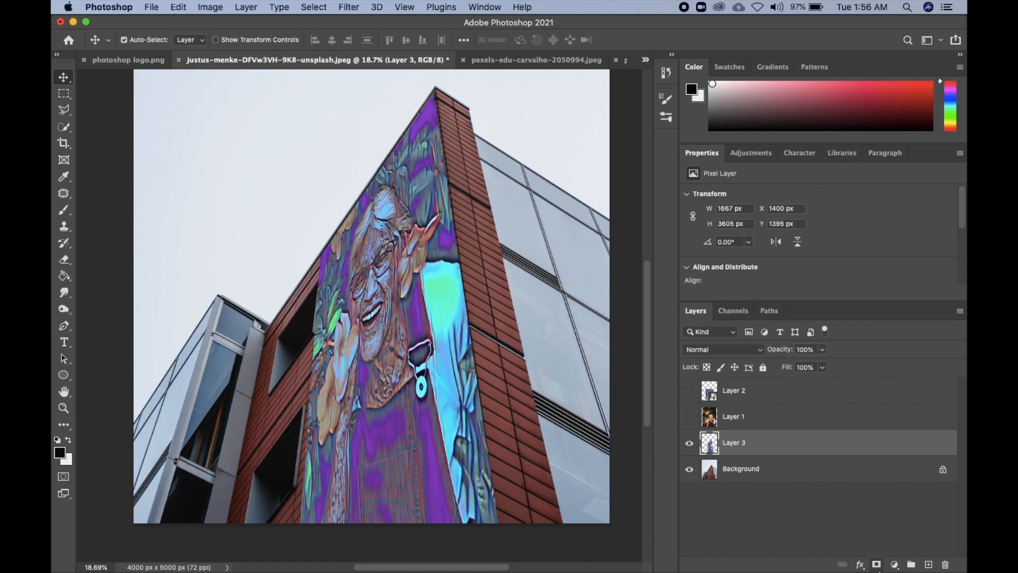
click(877, 564)
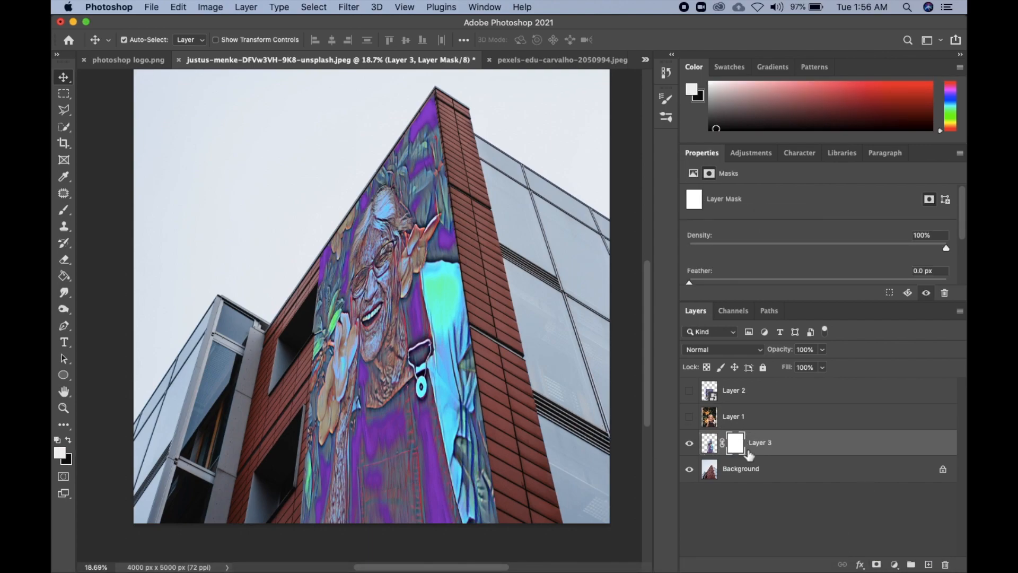
Set up the Brush tool with 51% opacity and 100% flow for painting on the Layer 3 mask.
click(65, 213)
click(65, 213)
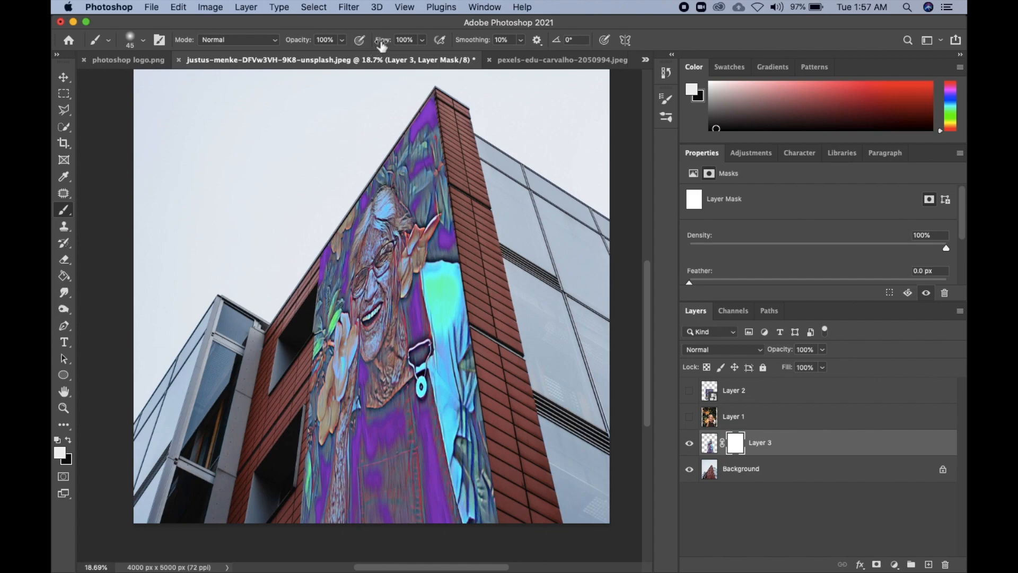
mouse_move(386, 47)
mouse_down()
mouse_move(370, 40)
mouse_move(403, 44)
mouse_up()
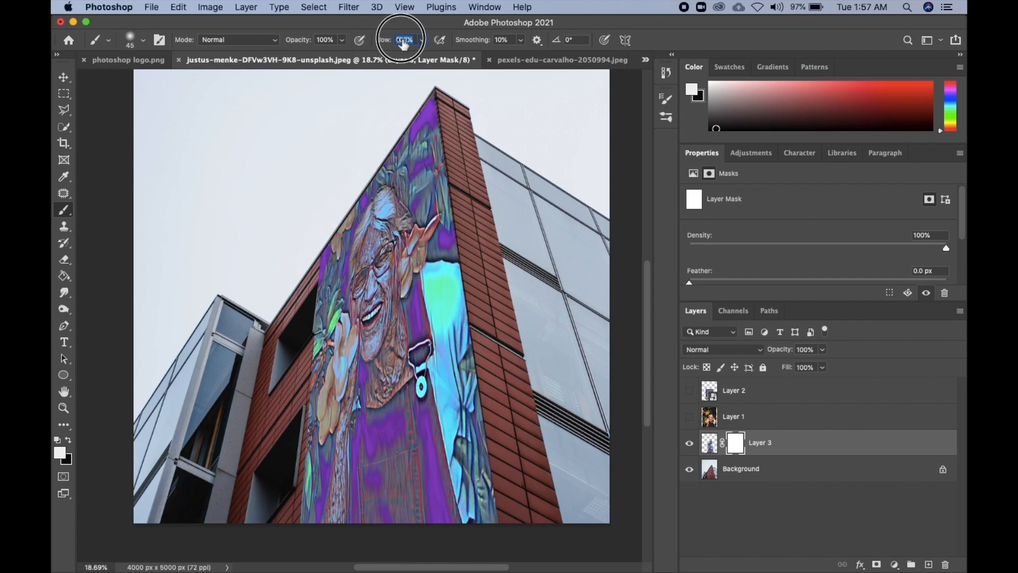
drag(304, 42, 274, 45)
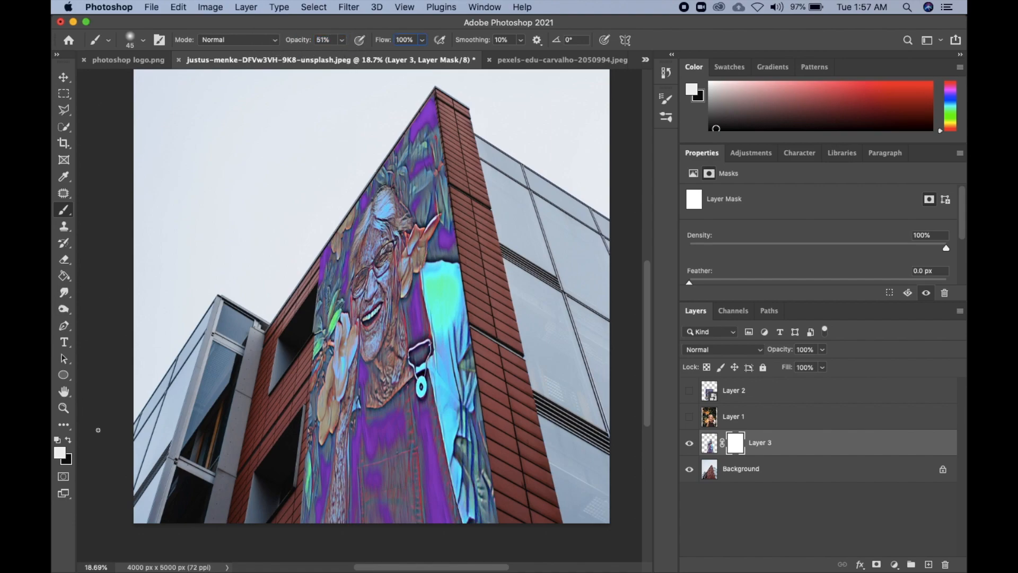
Make black the foreground colour and set the brush size to 200 for painting on the Layer 3 mask.
click(69, 439)
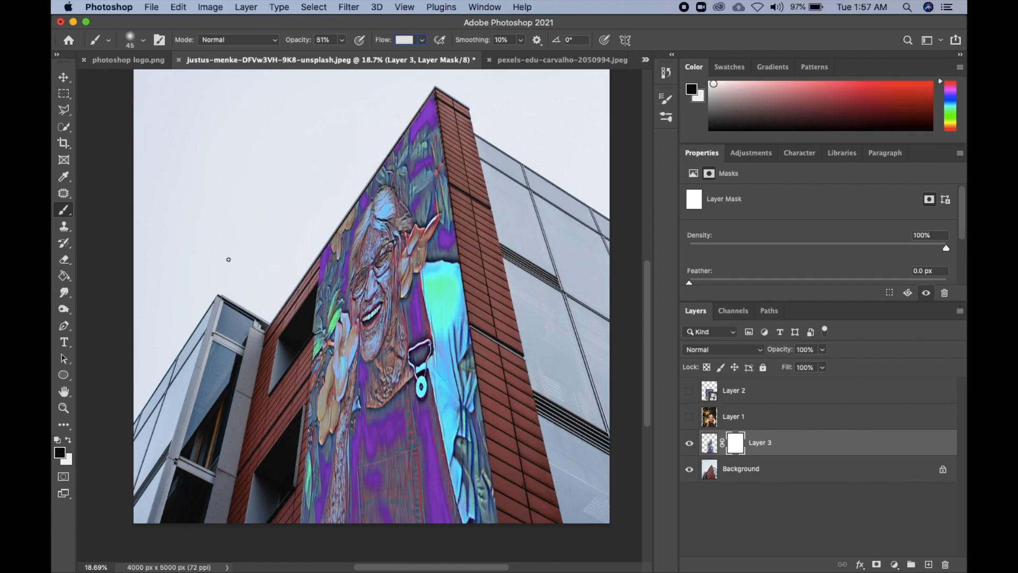
key(bracketright)
key(bracketright)
key(bracketright)
key(bracketright)
key(bracketright)
key(bracketleft)
key(bracketleft)
key(bracketleft)
Set the brush flow to 51% and paint black on the Layer 3 mask along the mural's outer edges to fade them into the bricks.
mouse_move(436, 125)
mouse_down()
mouse_move(439, 145)
mouse_move(433, 104)
mouse_move(456, 160)
mouse_move(447, 142)
mouse_move(454, 286)
mouse_move(461, 325)
mouse_move(466, 290)
mouse_move(467, 332)
mouse_move(470, 291)
mouse_move(483, 381)
mouse_move(477, 315)
mouse_up()
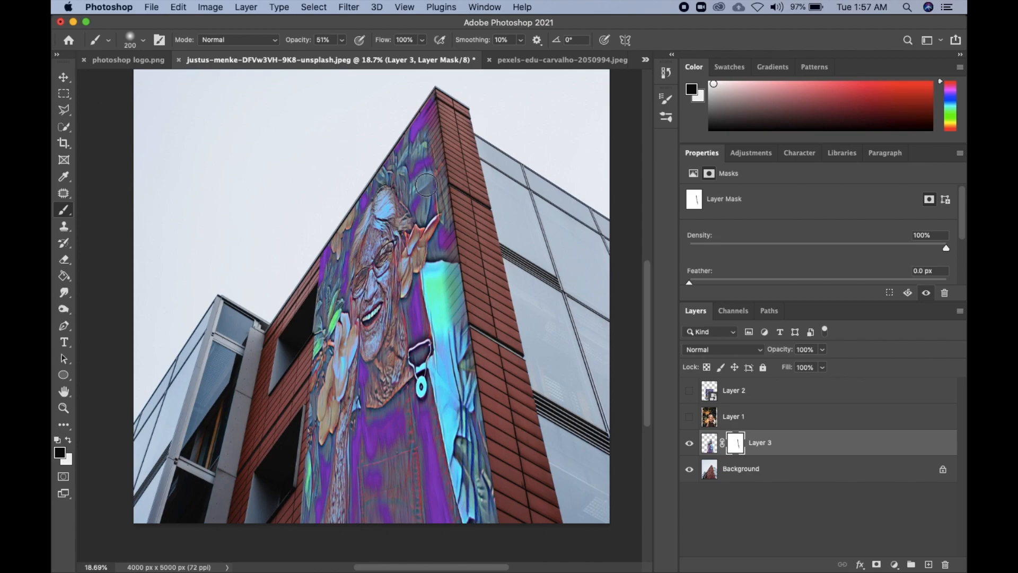
key(ctrl+z)
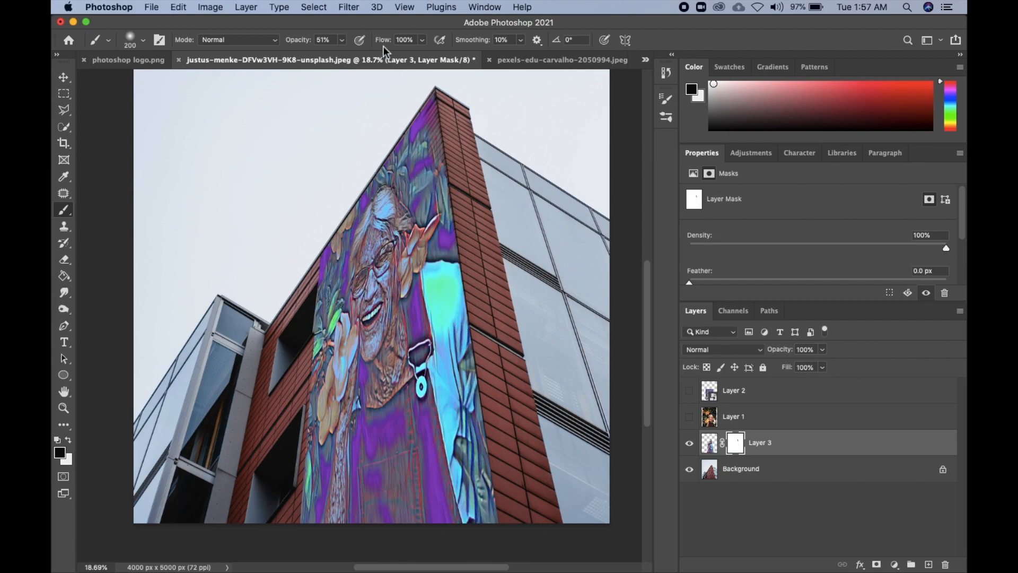
drag(390, 47, 357, 47)
mouse_move(449, 264)
mouse_down()
mouse_move(494, 533)
mouse_move(446, 518)
mouse_move(320, 520)
mouse_move(307, 511)
mouse_move(298, 466)
mouse_move(305, 498)
mouse_move(298, 410)
mouse_move(316, 240)
mouse_move(370, 168)
mouse_move(415, 141)
mouse_move(436, 99)
mouse_up()
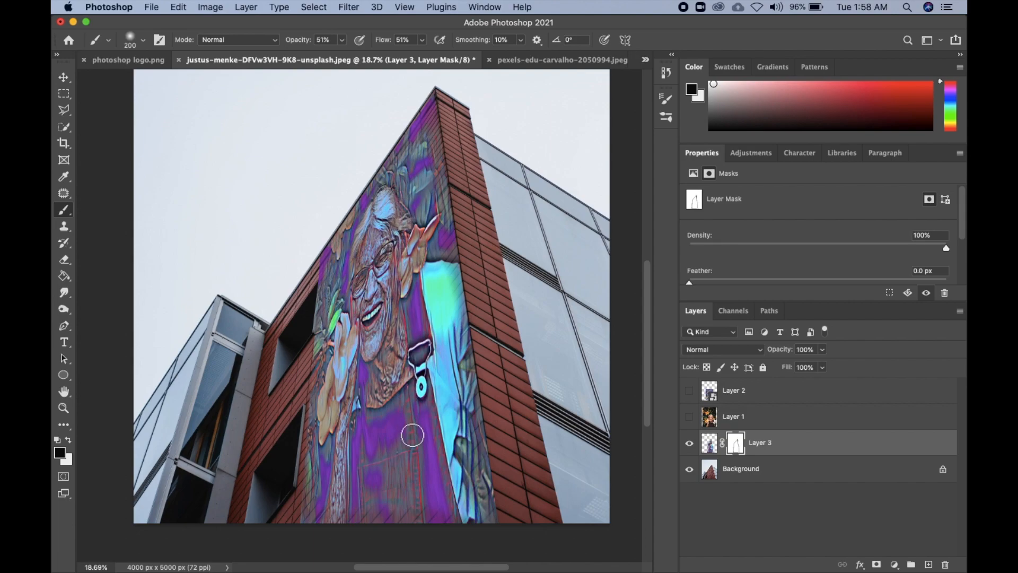
Add a Hue/Saturation adjustment layer directly above the Background layer.
click(748, 470)
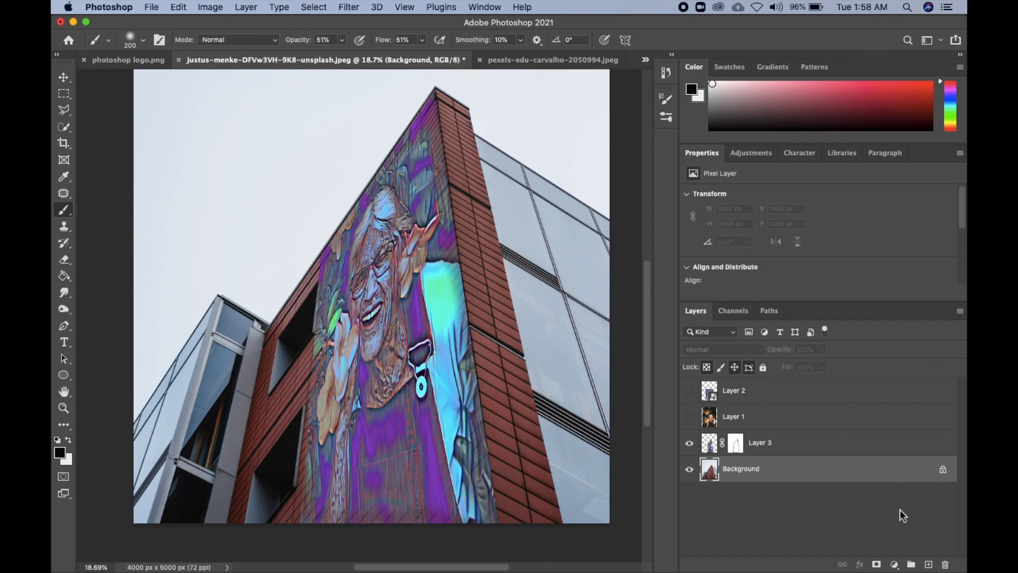
click(894, 565)
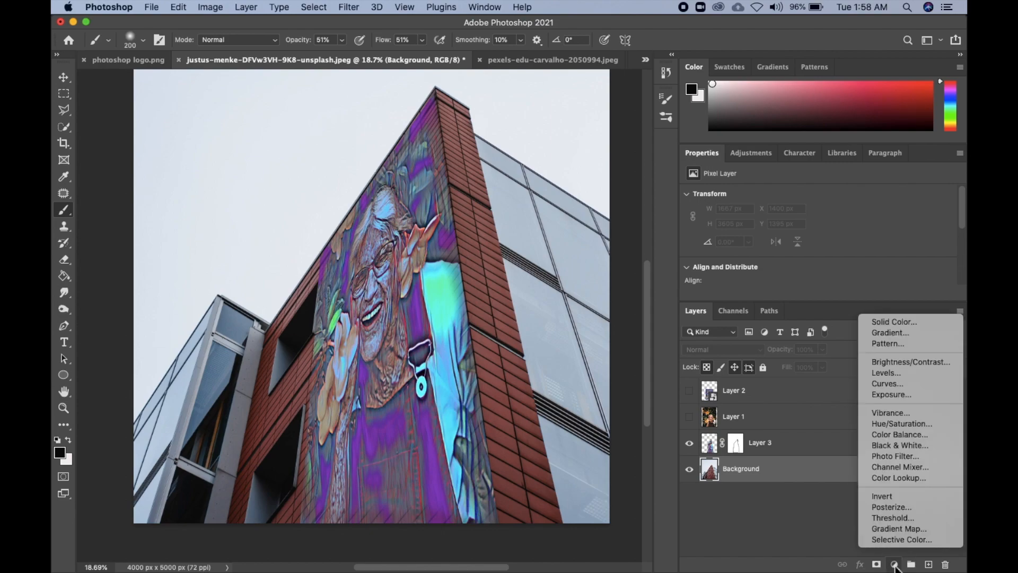
click(893, 423)
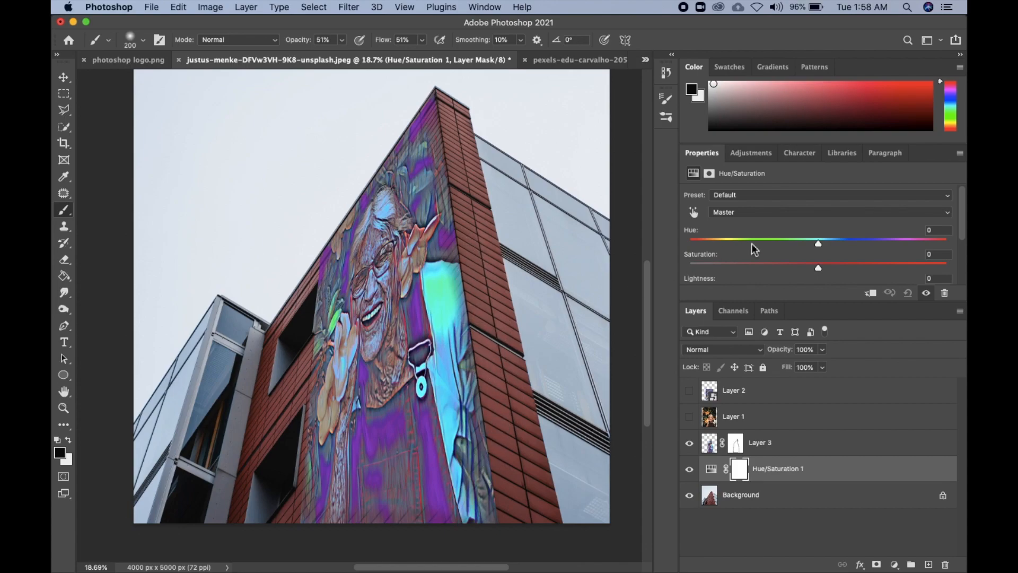
Shift the hue of the Reds range to -124 in the Hue/Saturation adjustment to recolour the building's bricks.
click(817, 212)
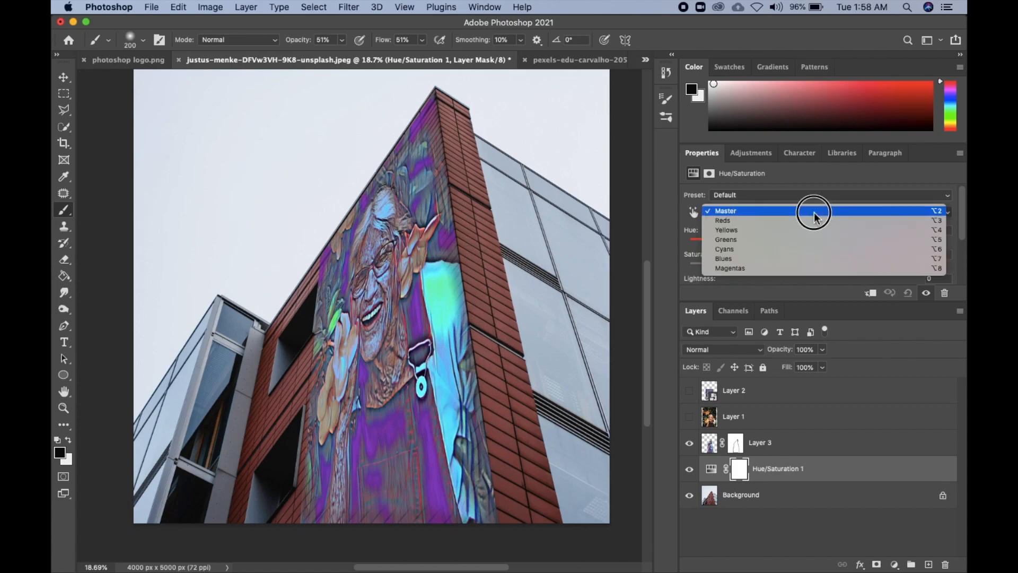
click(761, 223)
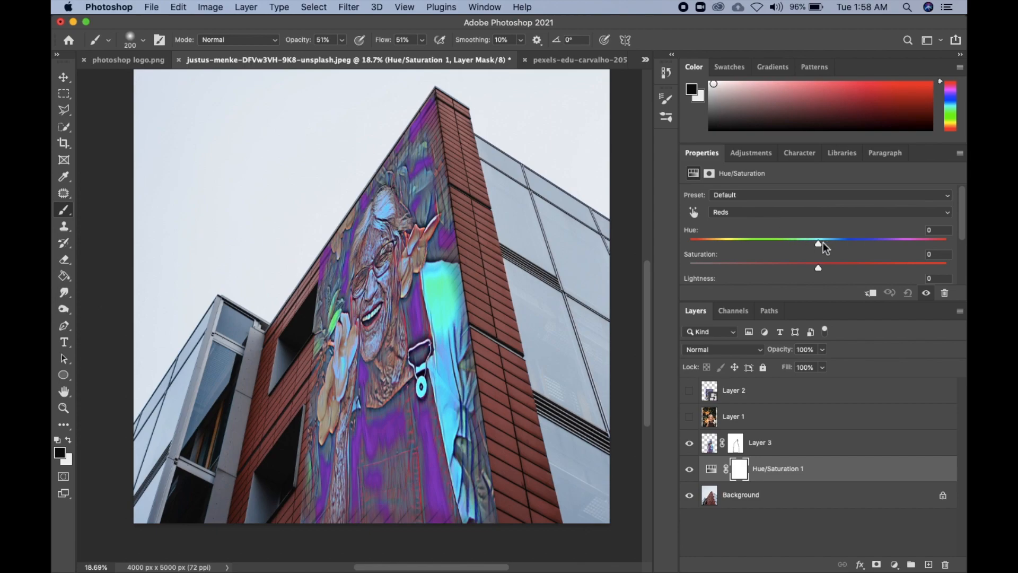
drag(820, 246, 755, 247)
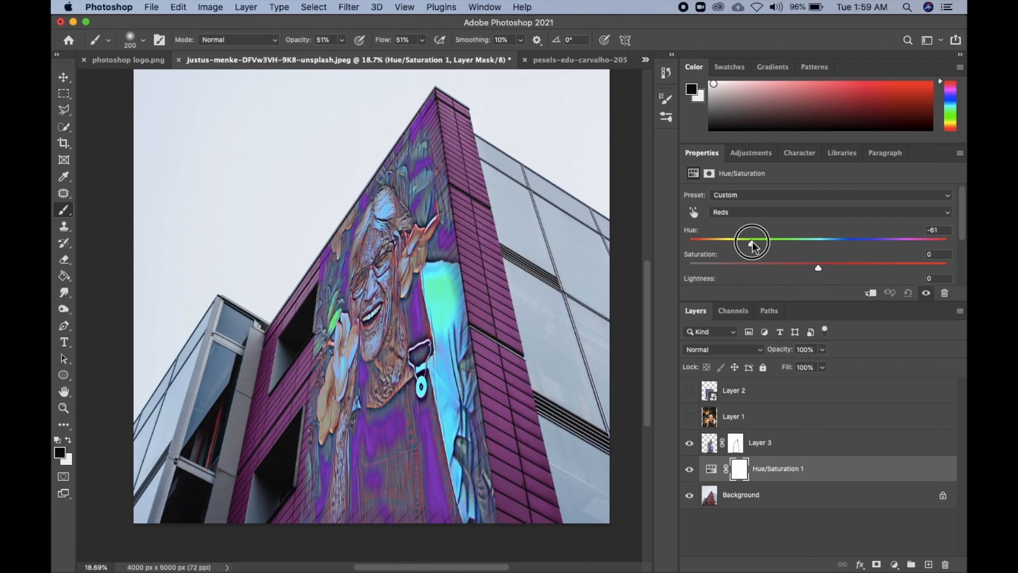
drag(753, 246, 720, 245)
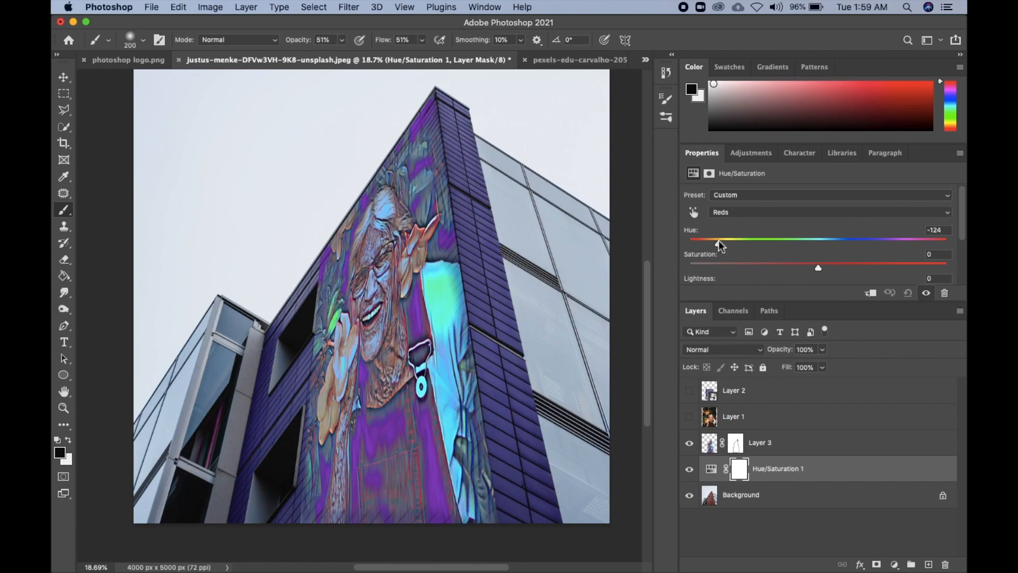